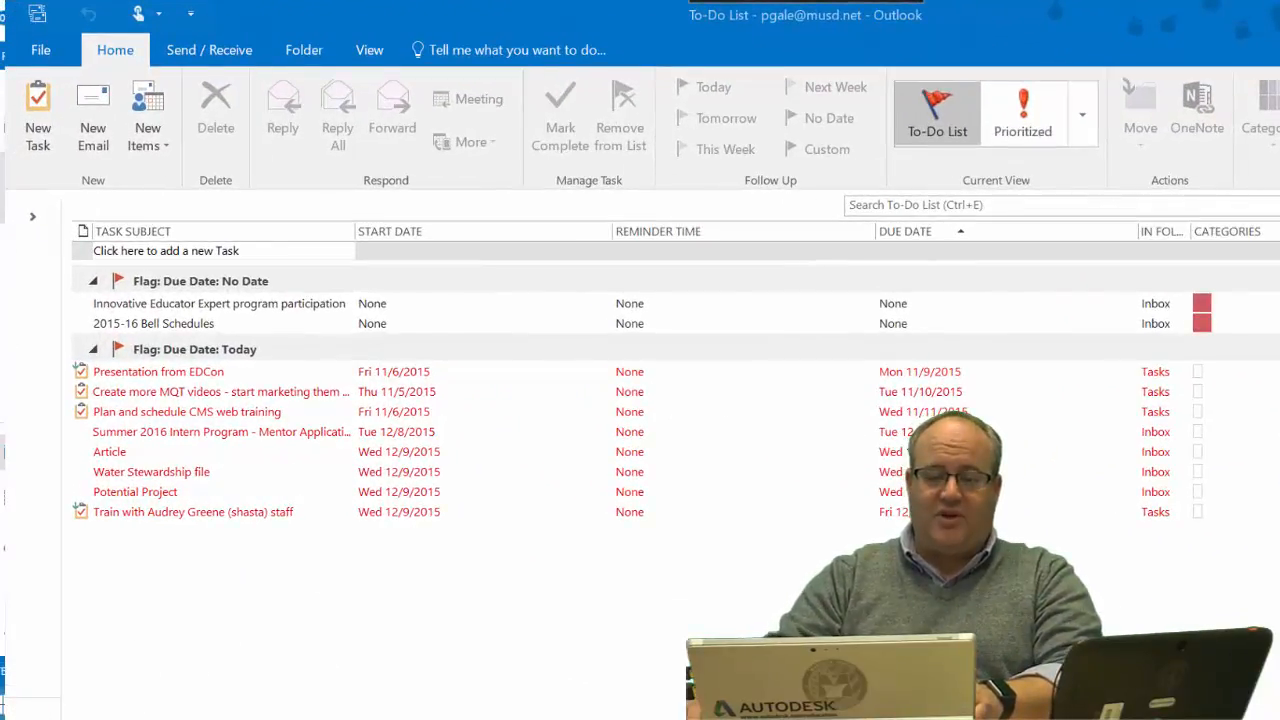
# Create a new task with the subject "Finish the outline of the project", correcting the misspelled word to "outline".
pyautogui.click(35, 110)
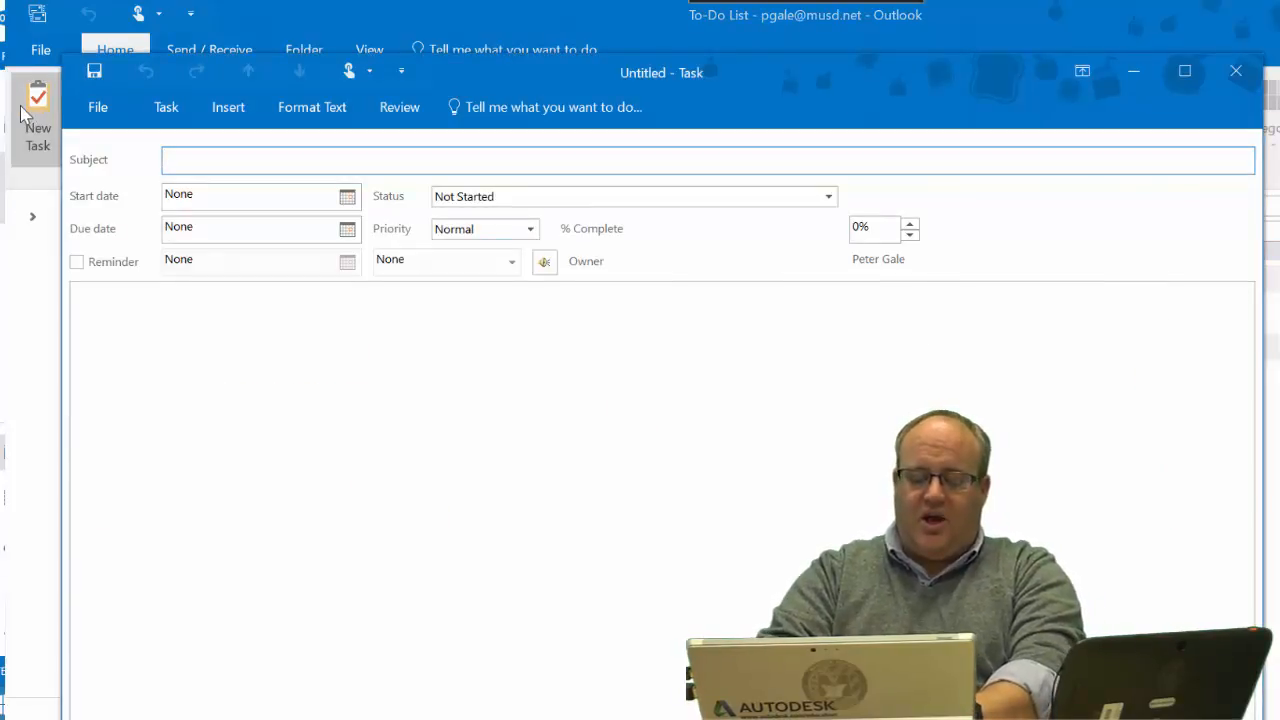
pyautogui.write('Finish the')
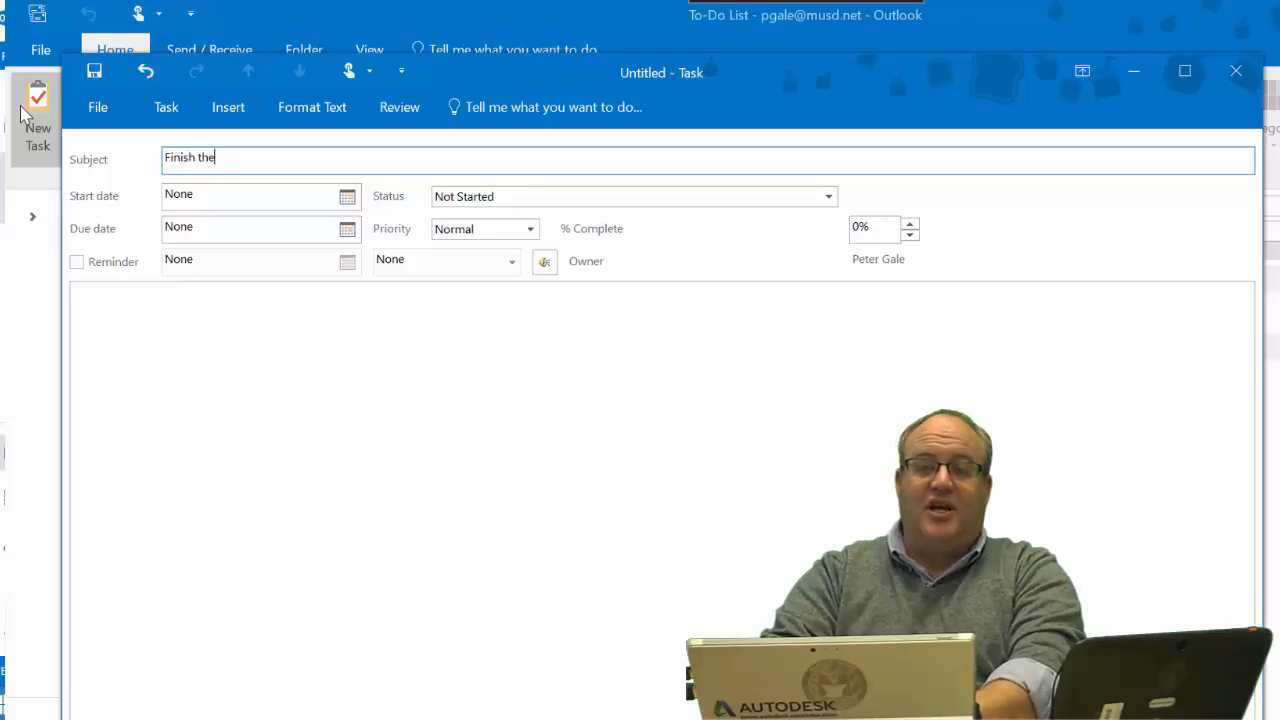
pyautogui.write(' routline of')
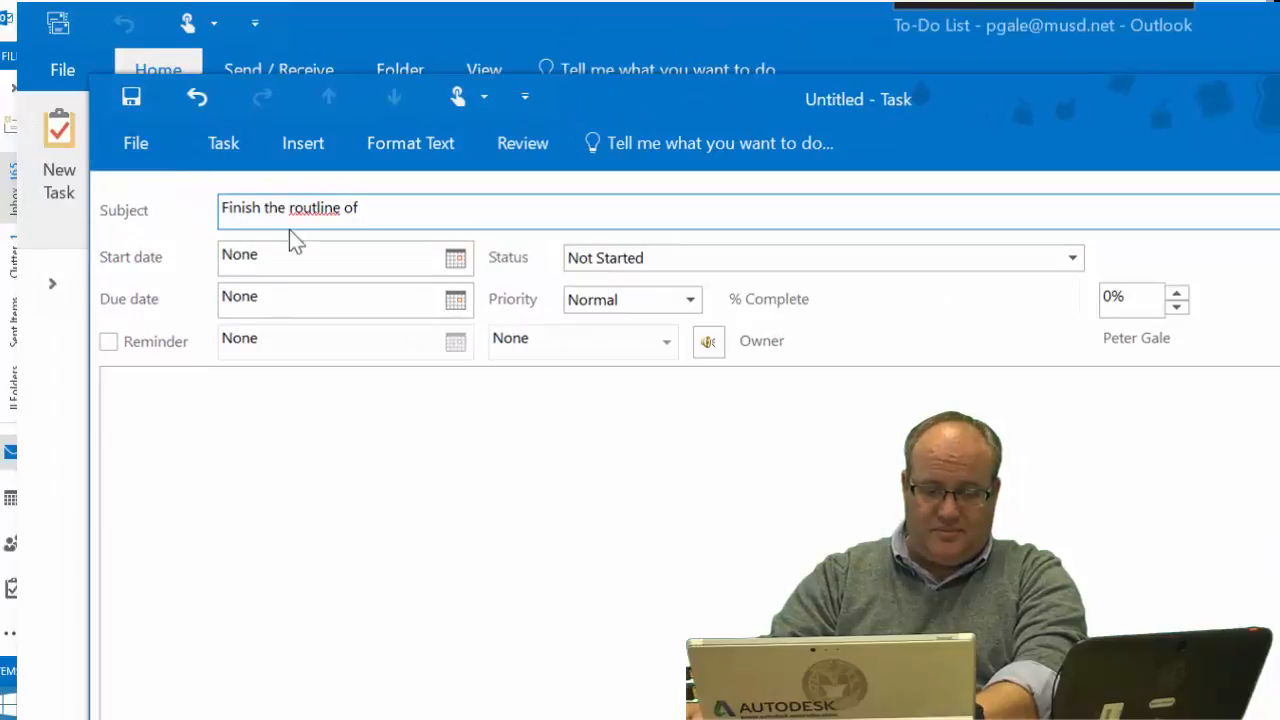
pyautogui.rightClick(317, 208)
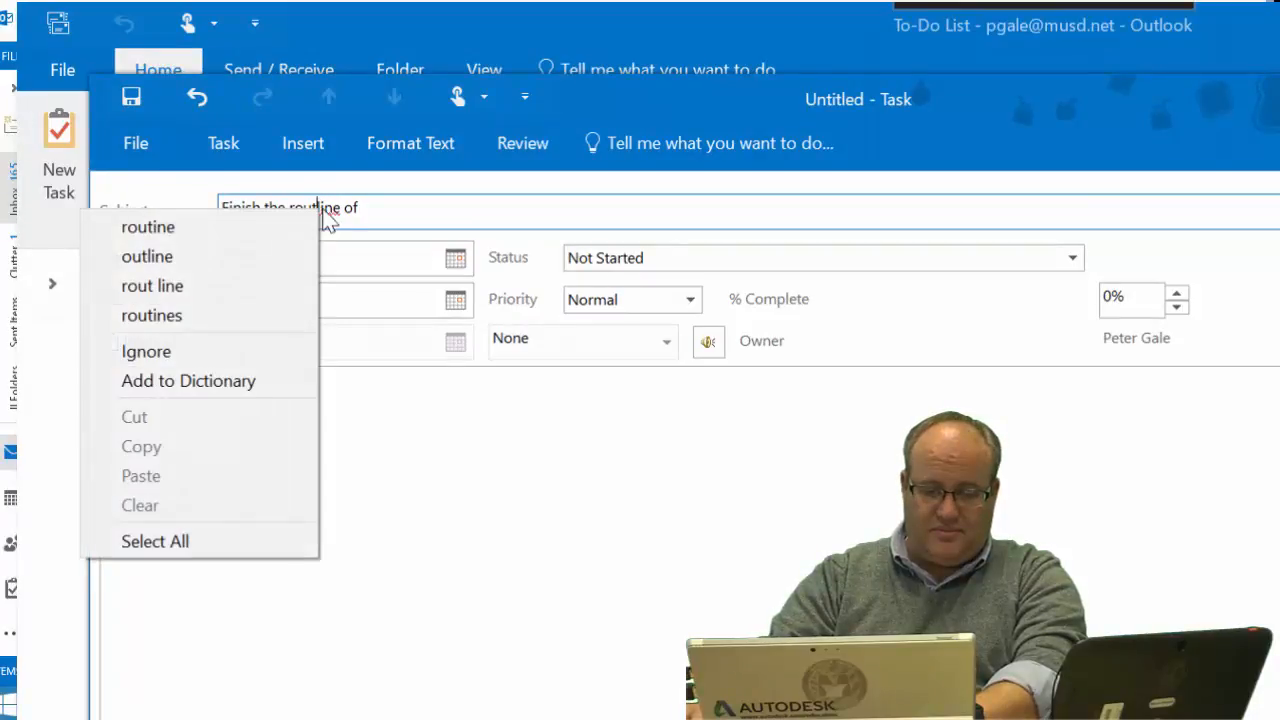
pyautogui.click(267, 256)
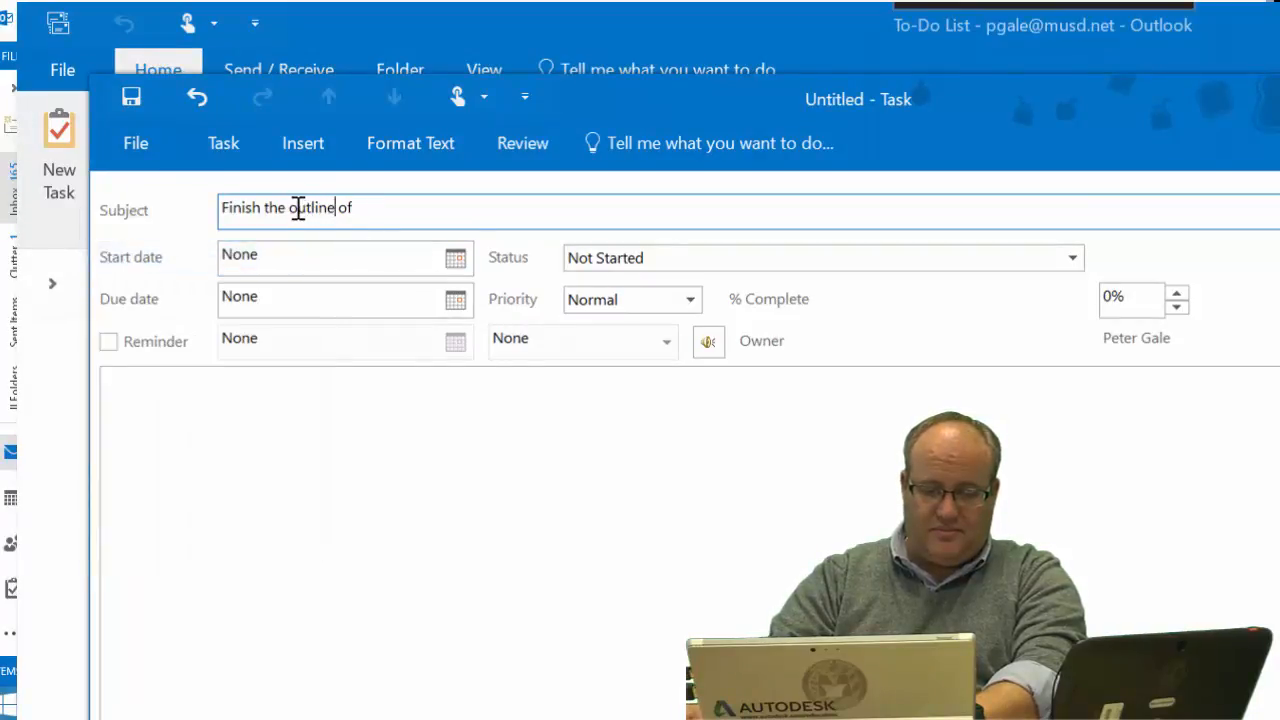
pyautogui.click(392, 214)
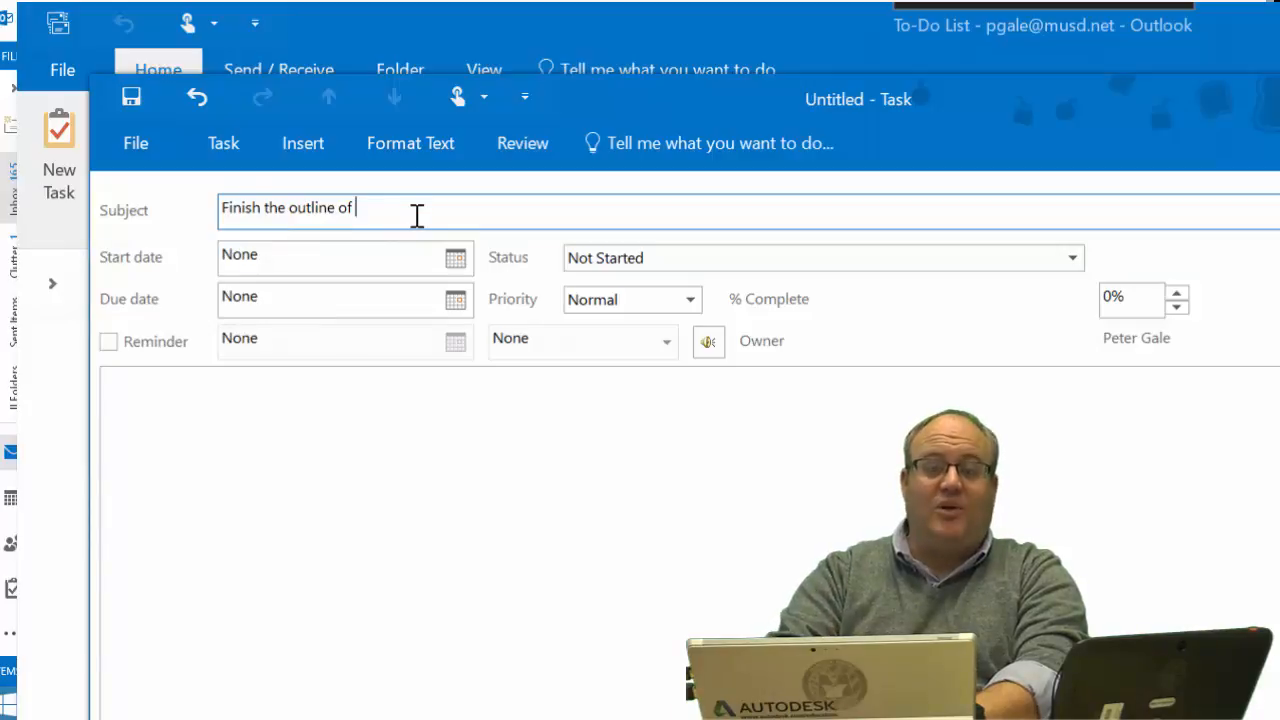
pyautogui.write('the project')
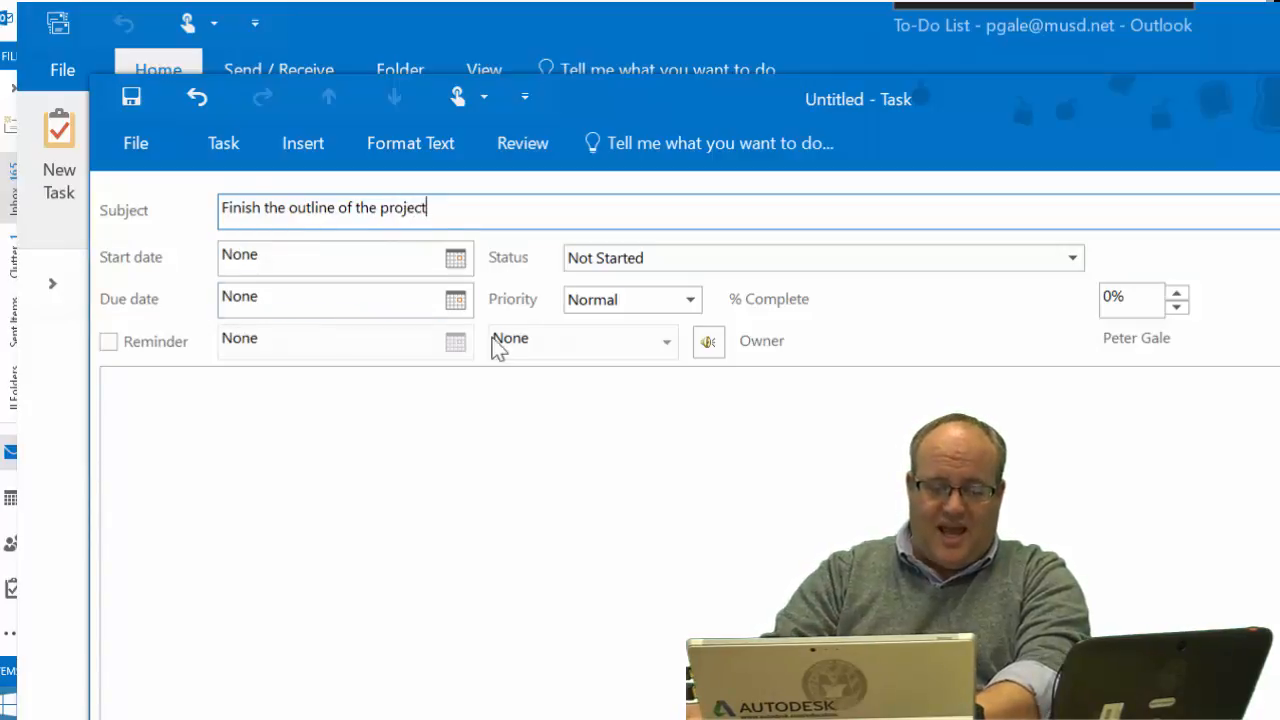
# Set the task's start date to Tue 12/15/2015, due date to Wed 12/16/2015 and priority to High.
pyautogui.click(464, 256)
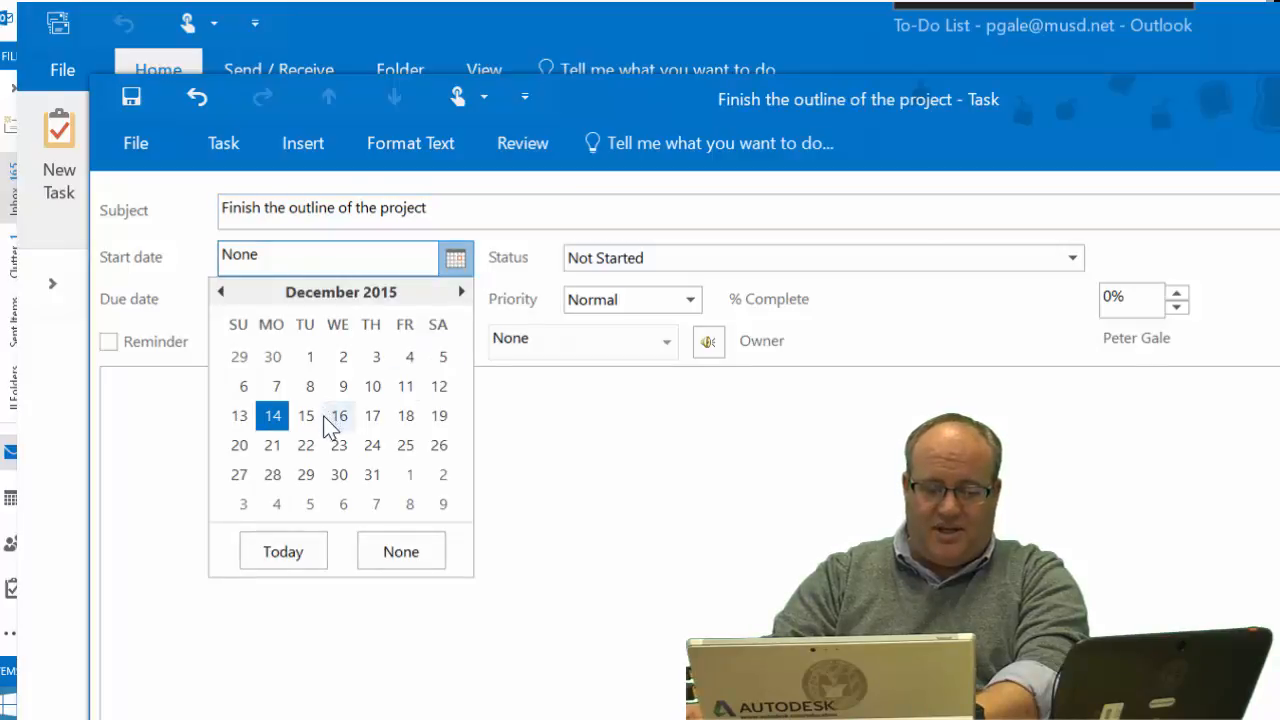
pyautogui.click(310, 425)
pyautogui.click(455, 330)
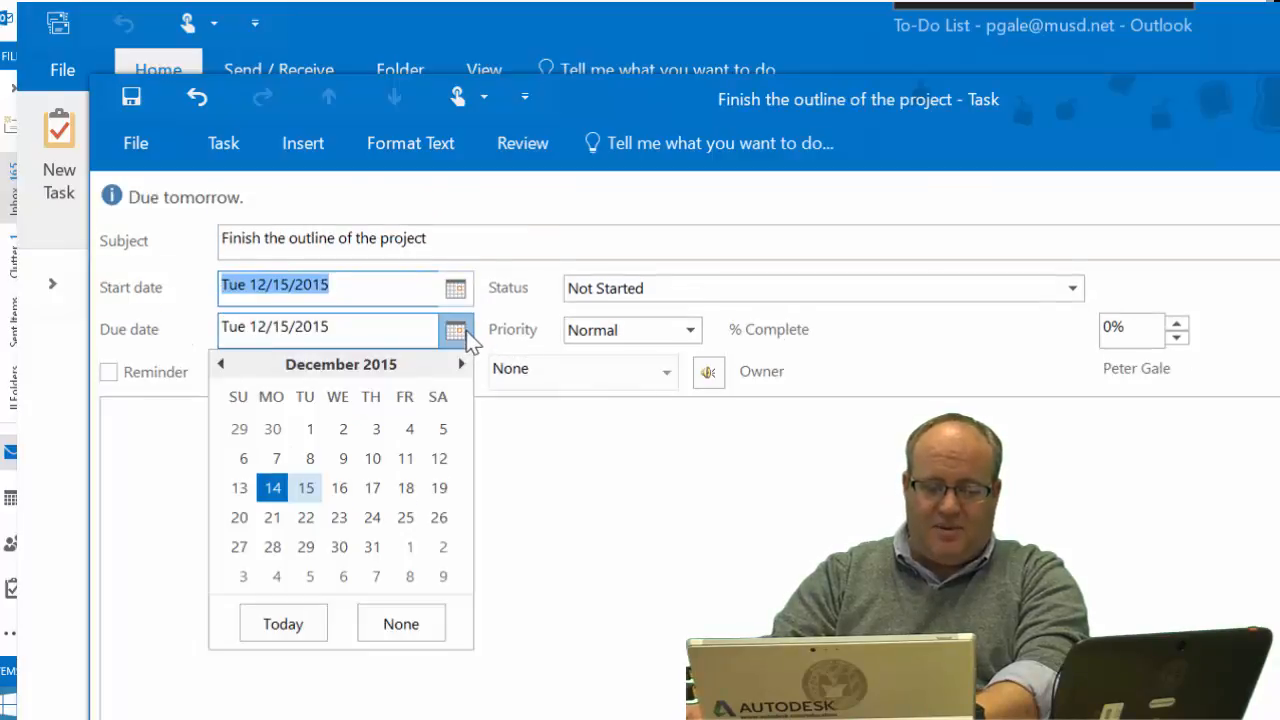
pyautogui.click(339, 488)
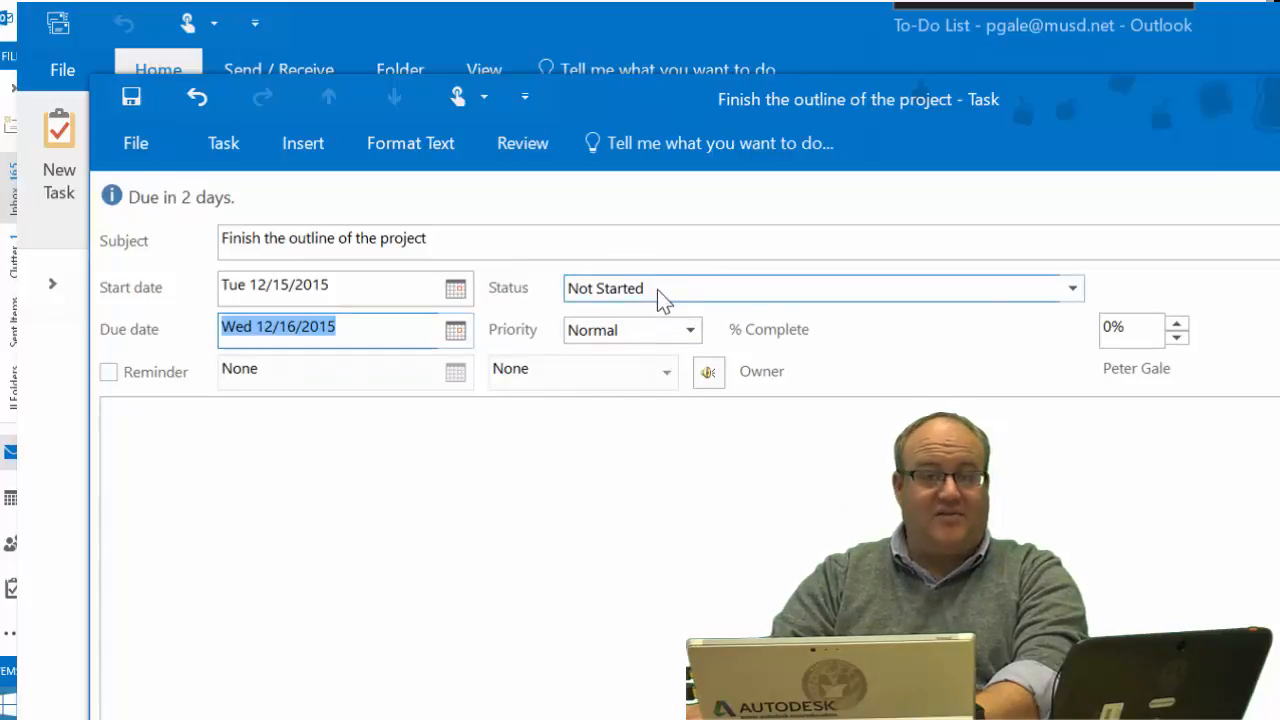
pyautogui.click(690, 331)
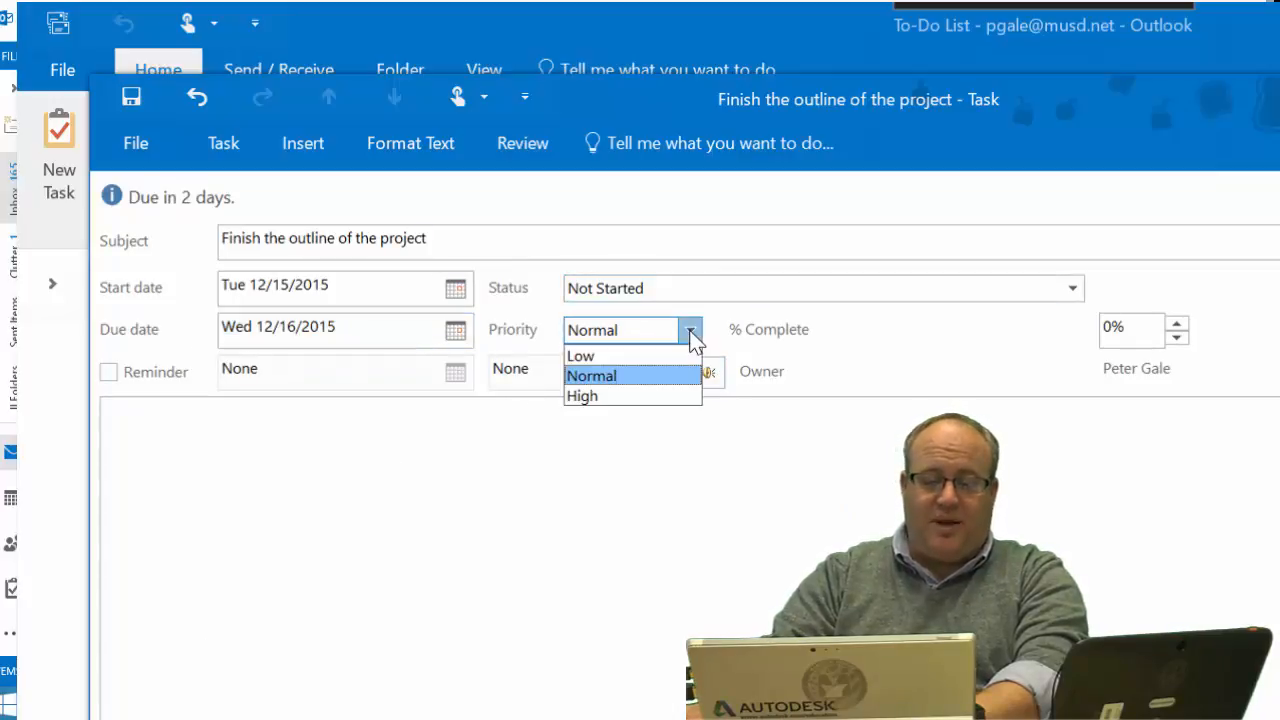
pyautogui.click(640, 396)
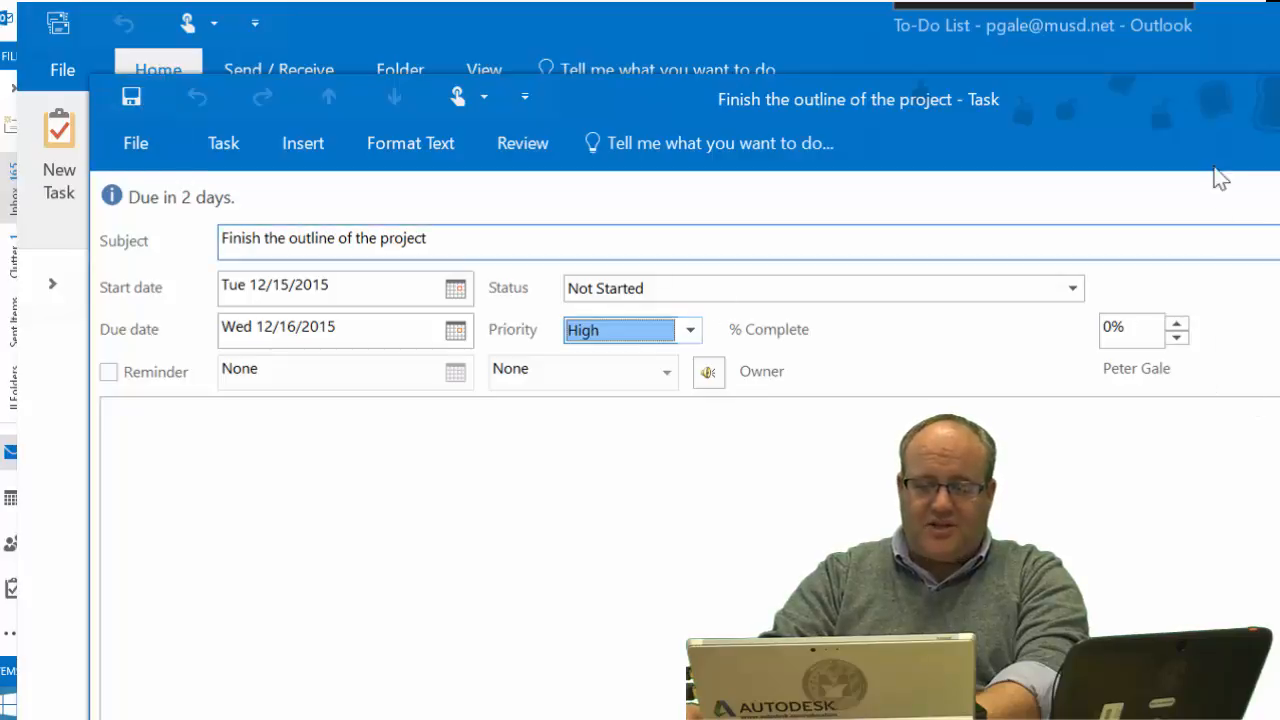
# Add the lines "Steps" and "Procedures." to the task's notes, and save and close the task.
pyautogui.press('Escape')
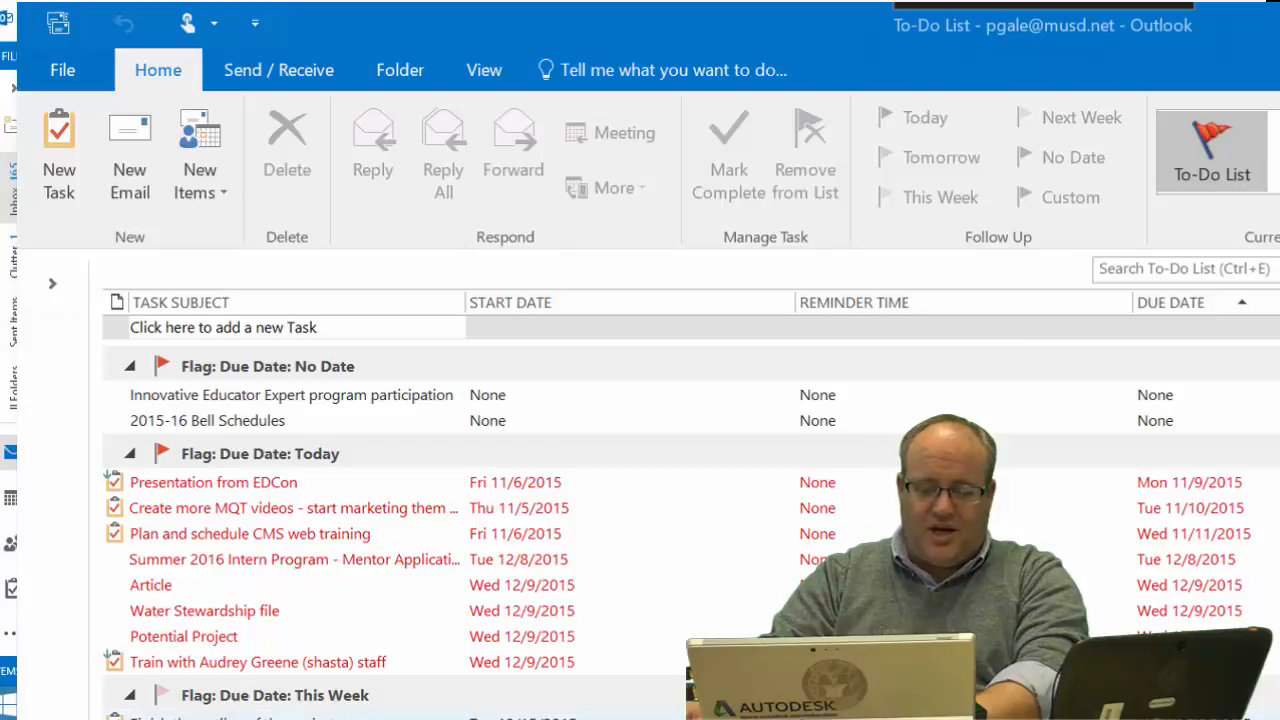
pyautogui.hotkey('alt', 'Tab')
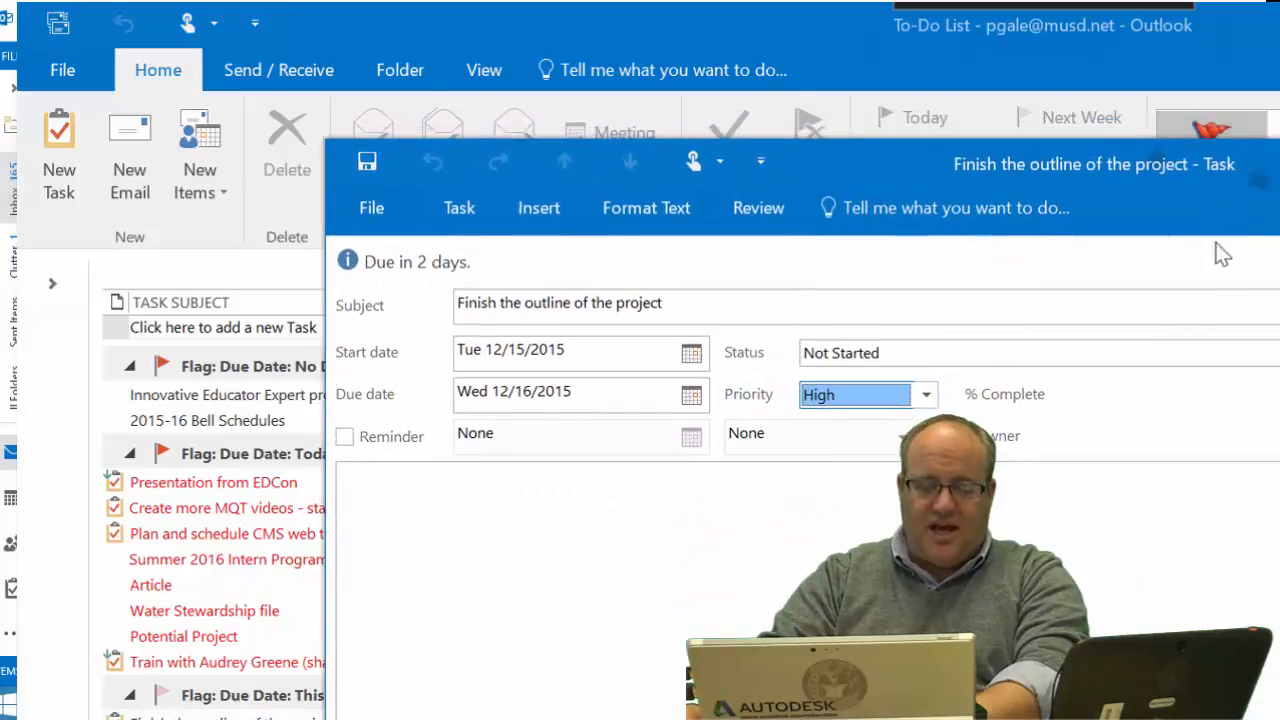
pyautogui.click(614, 574)
pyautogui.write('STeps')
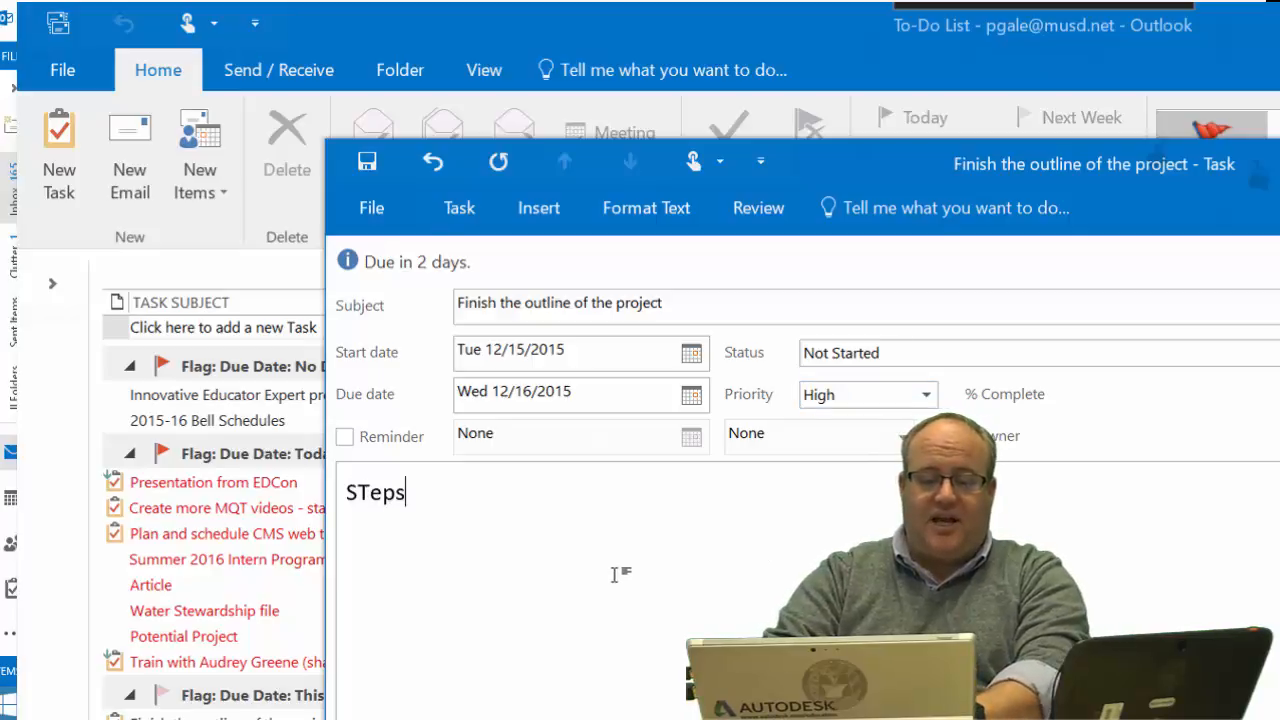
pyautogui.press('Return')
pyautogui.write('proe ')
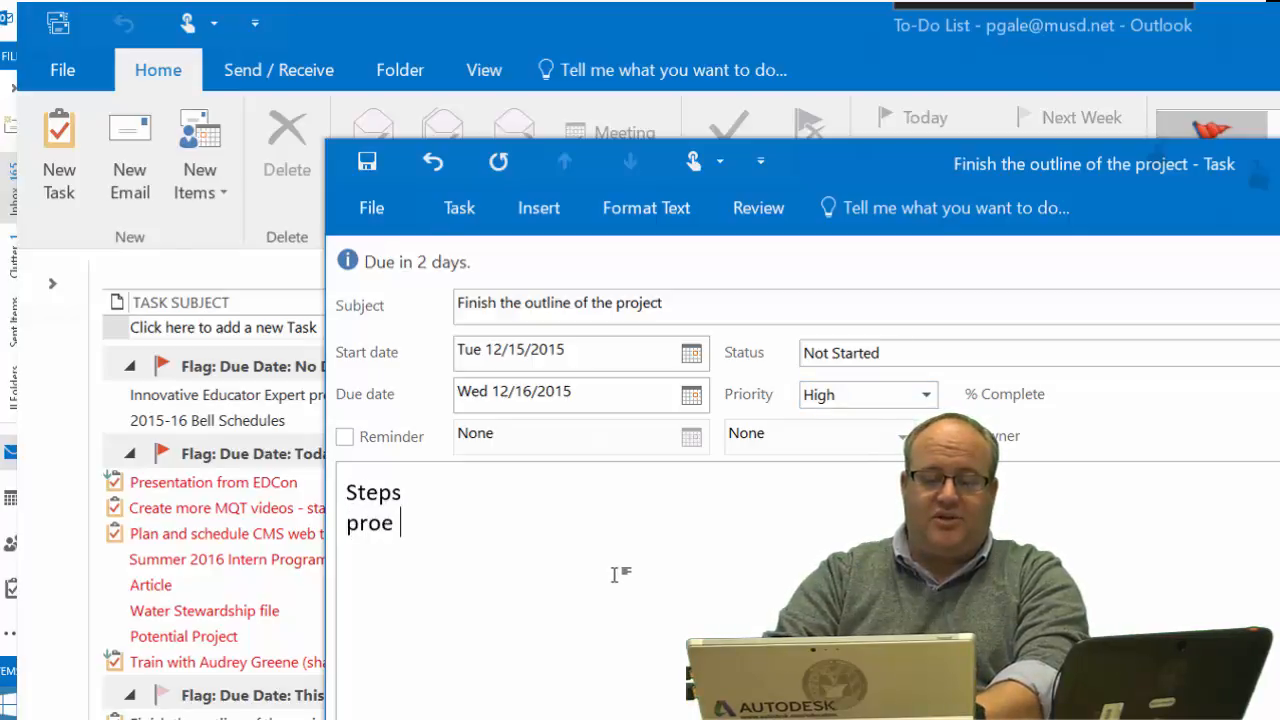
pyautogui.write('dures.')
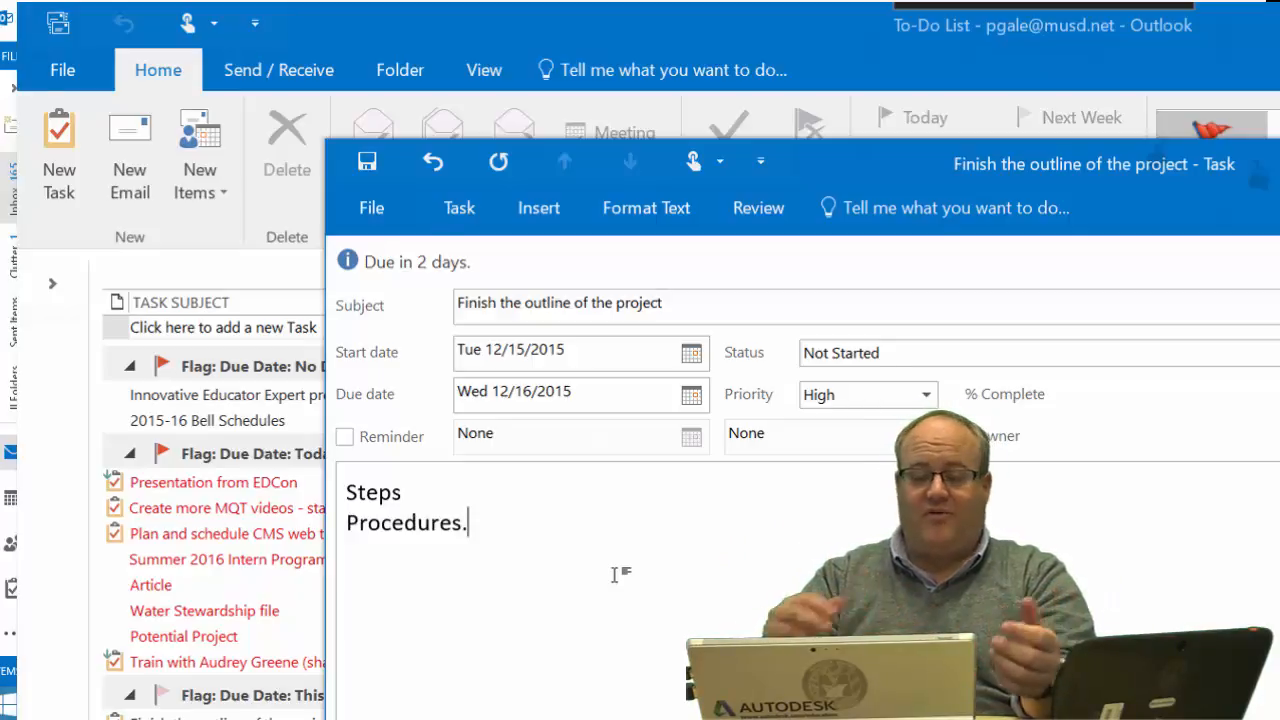
pyautogui.click(360, 163)
pyautogui.click(1279, 160)
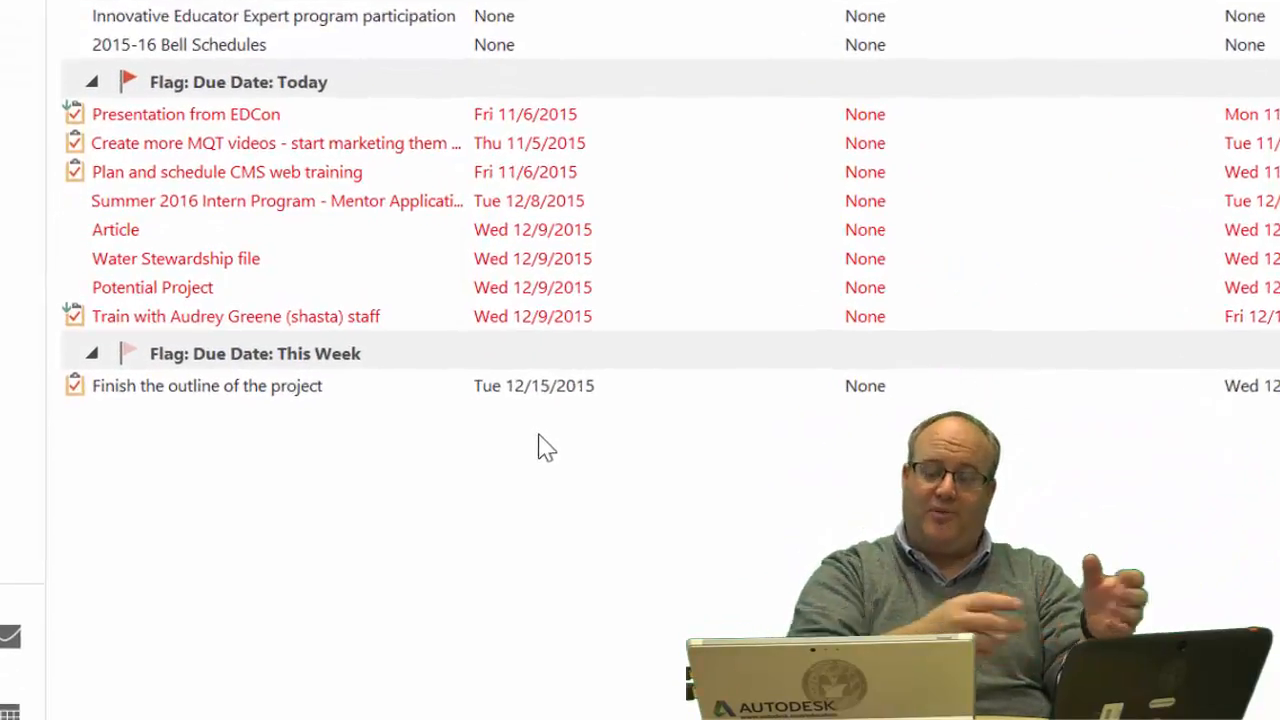
# Assign the "Finish the outline of the project" task and enter the student account as its recipient.
pyautogui.click(267, 500)
pyautogui.rightClick(268, 502)
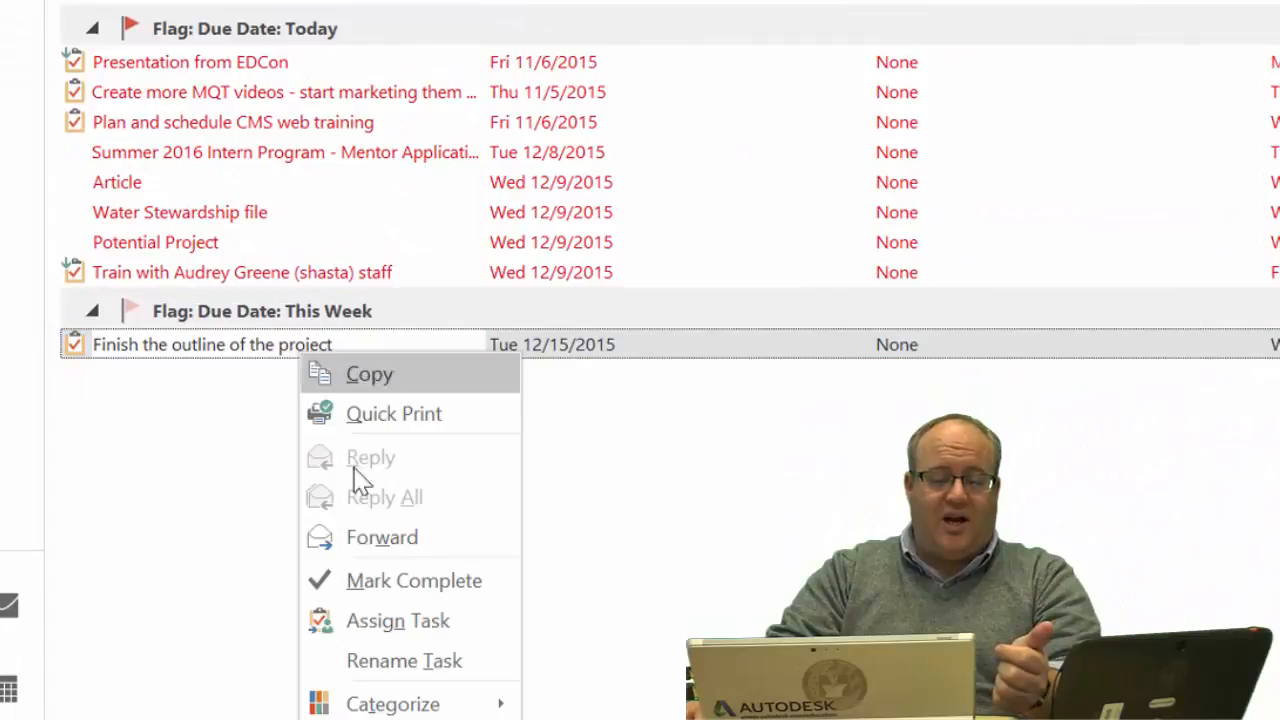
pyautogui.click(407, 622)
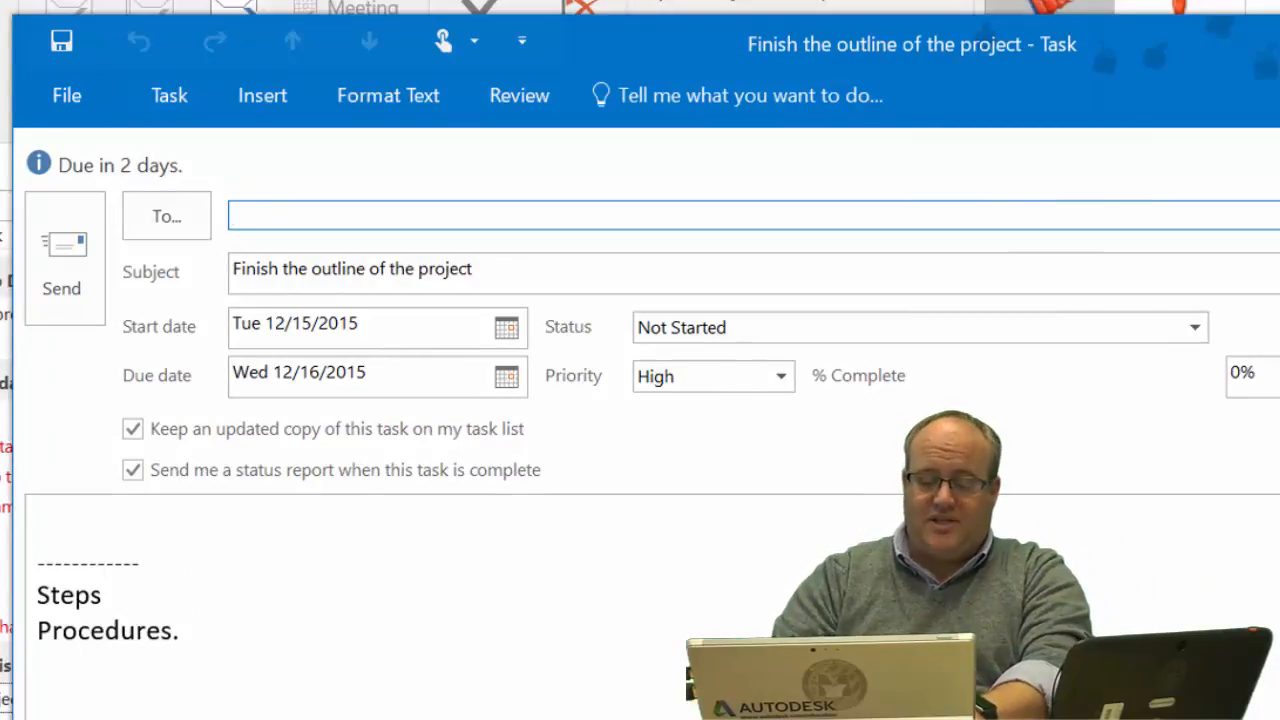
pyautogui.write('gale')
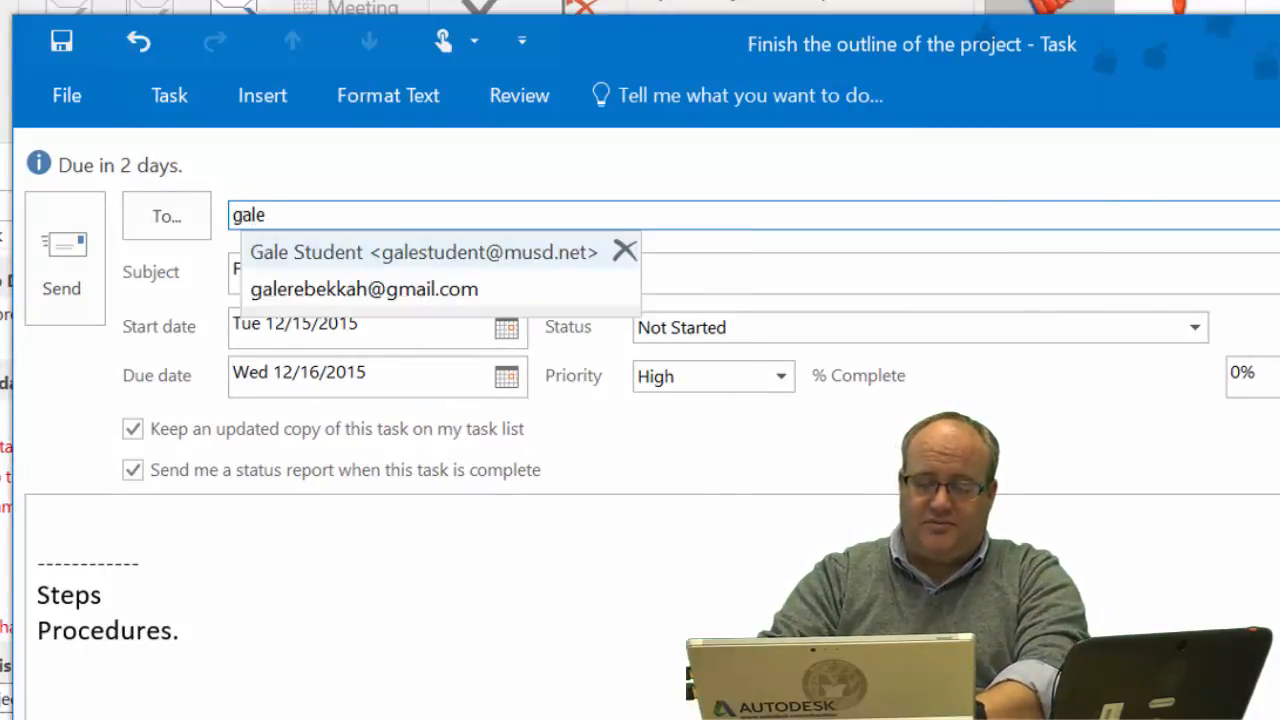
pyautogui.press('Return')
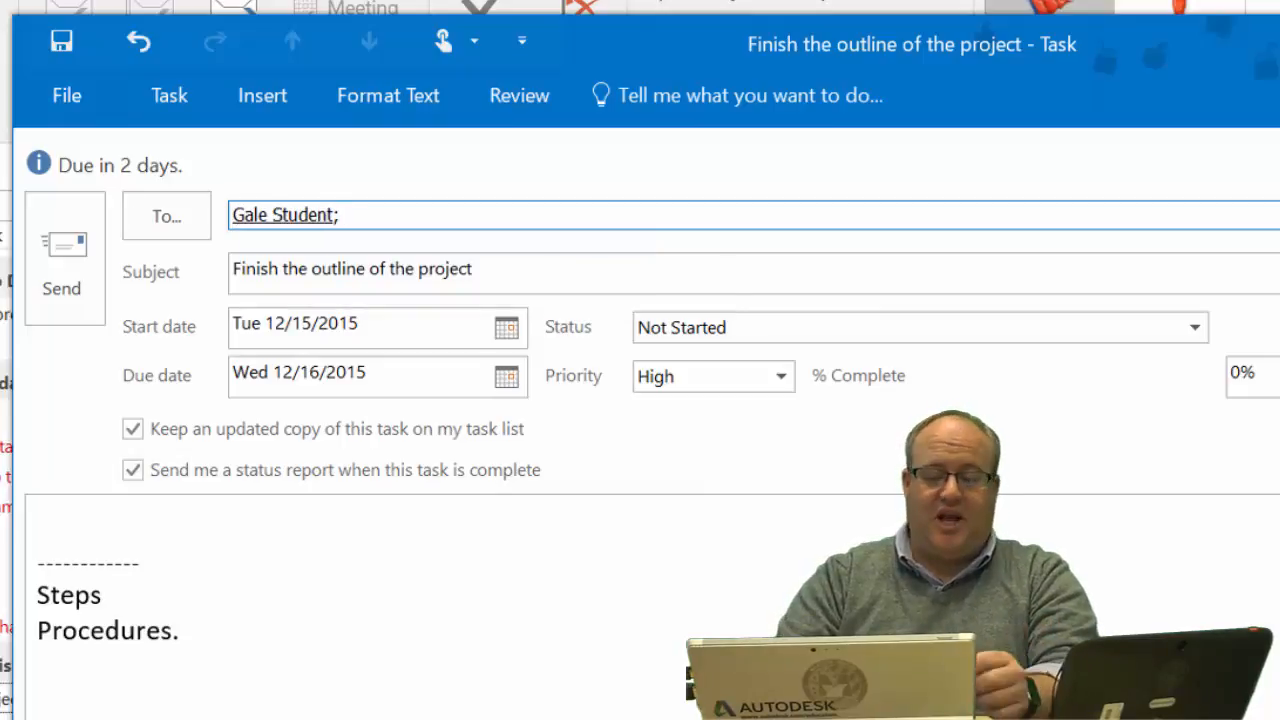
# Add "Be sure to include..." above the existing notes in the task request and send it.
pyautogui.click(118, 530)
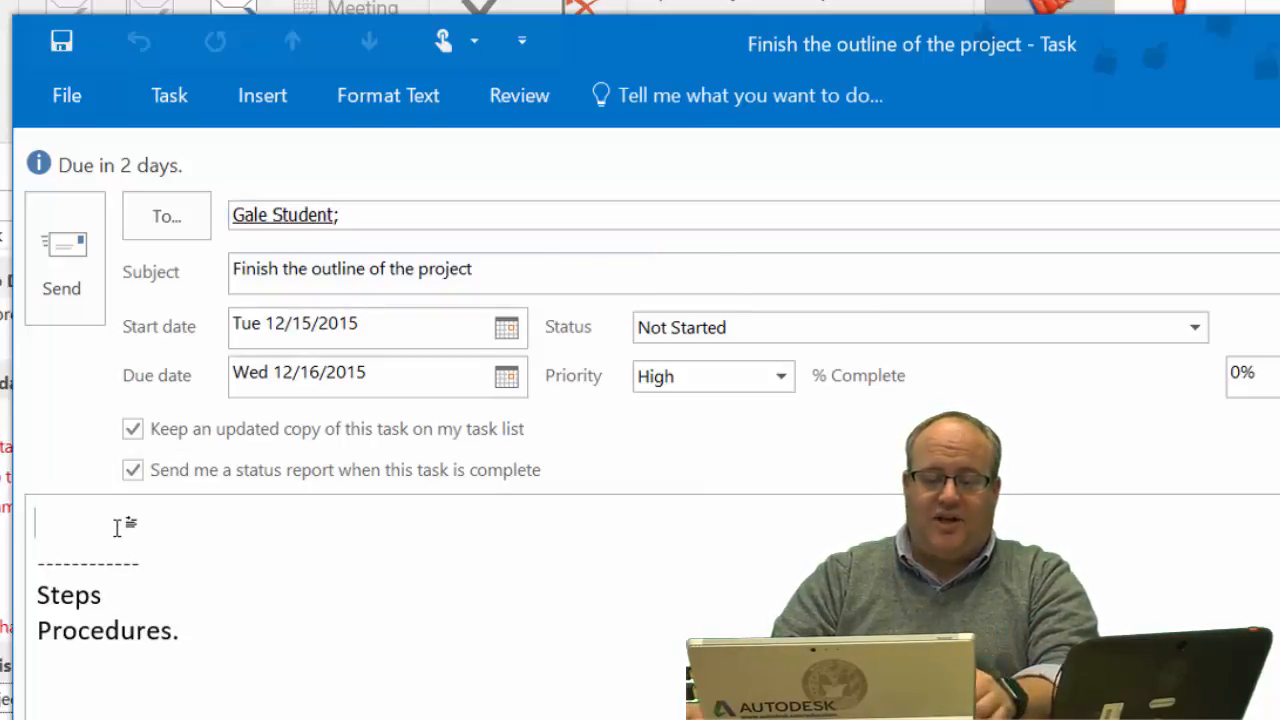
pyautogui.write('Be sure to include...')
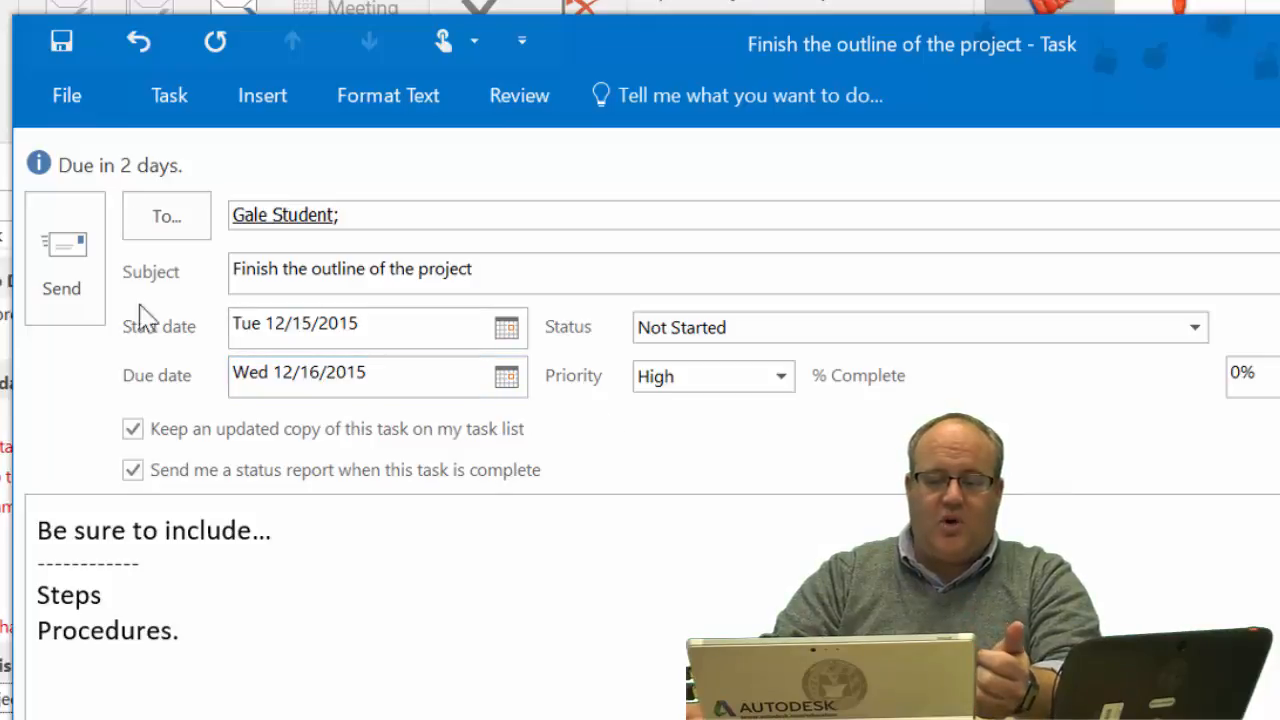
pyautogui.click(58, 286)
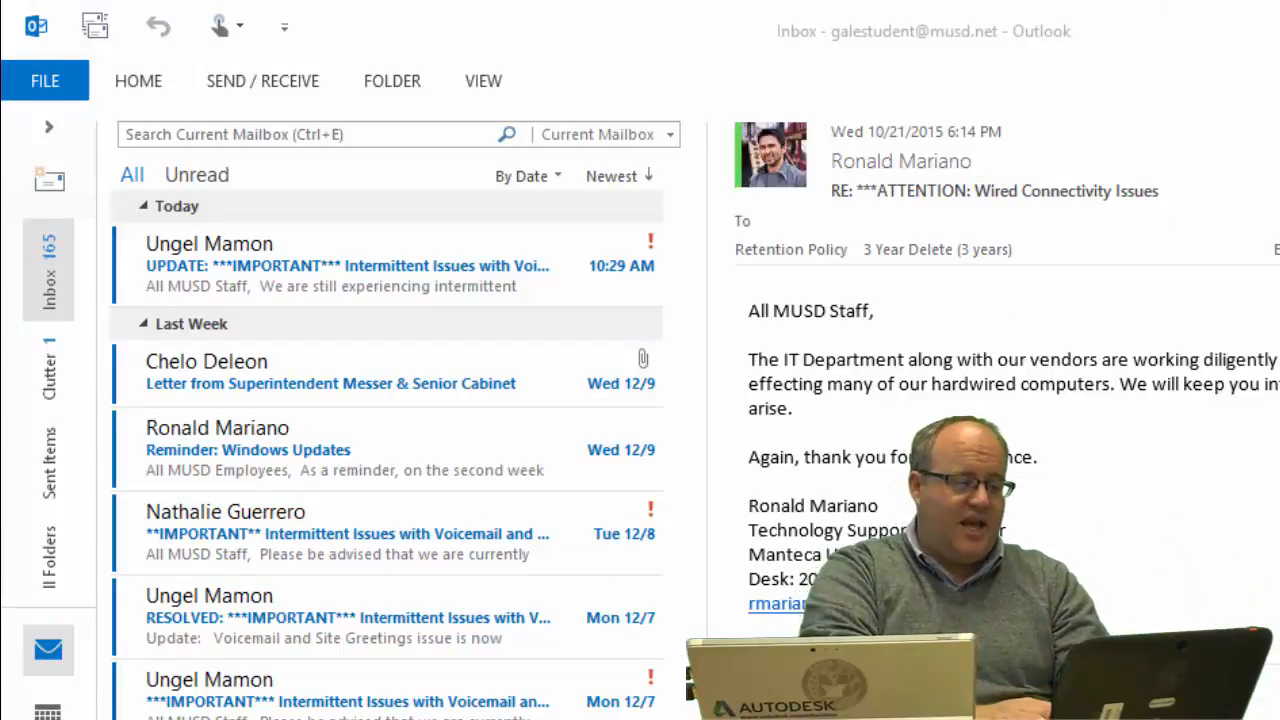
# In the student's mailbox, fetch new mail, open the task request and accept it, sending the response immediately.
pyautogui.click(94, 13)
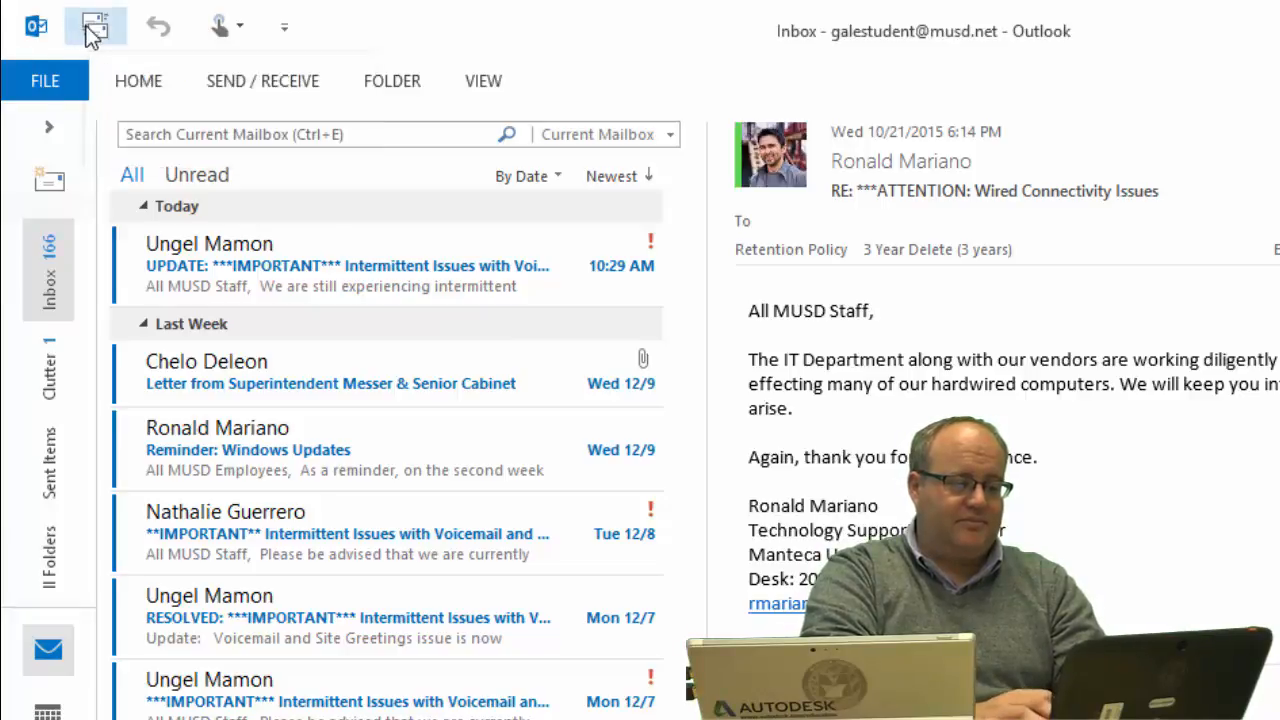
pyautogui.click(94, 32)
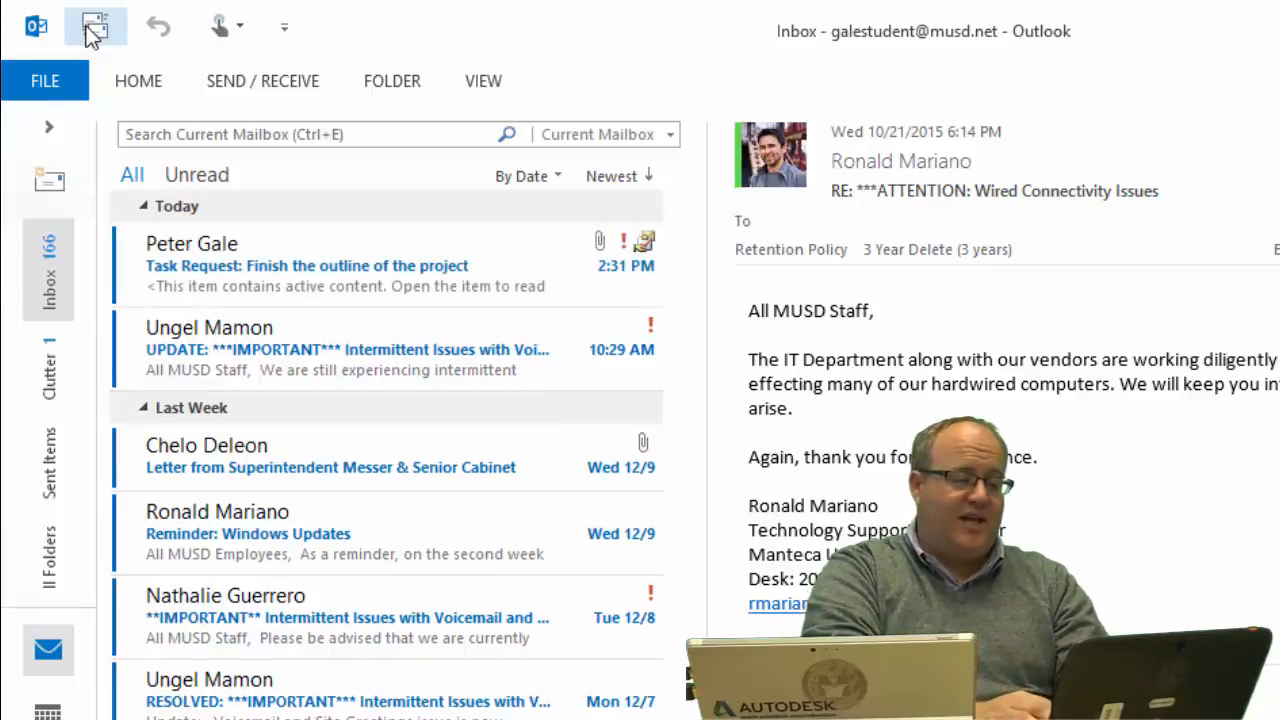
pyautogui.click(285, 260)
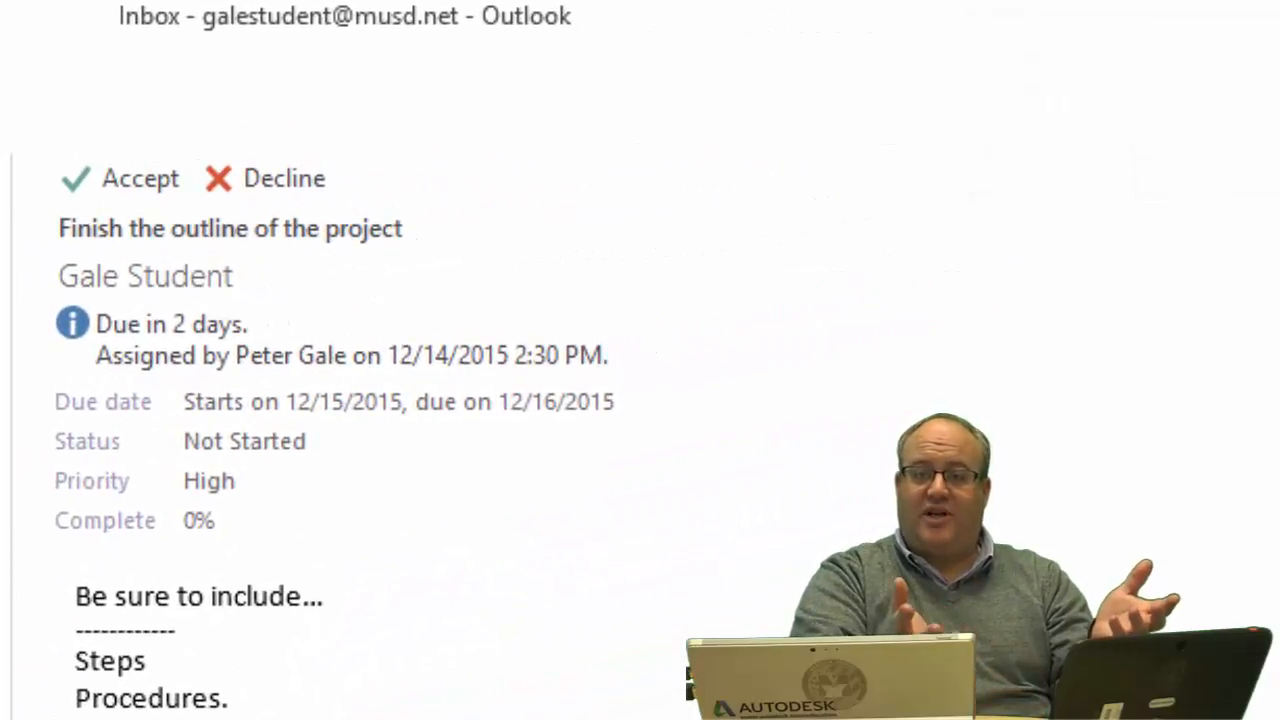
pyautogui.click(123, 172)
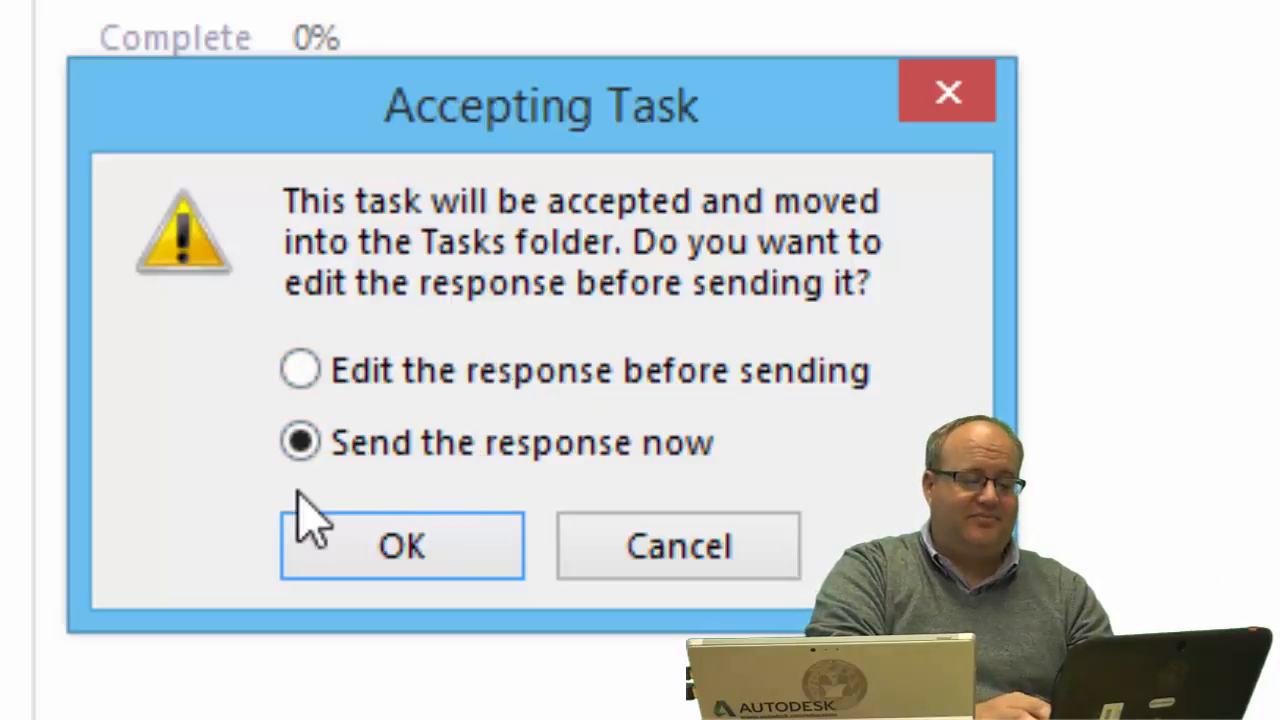
pyautogui.click(366, 520)
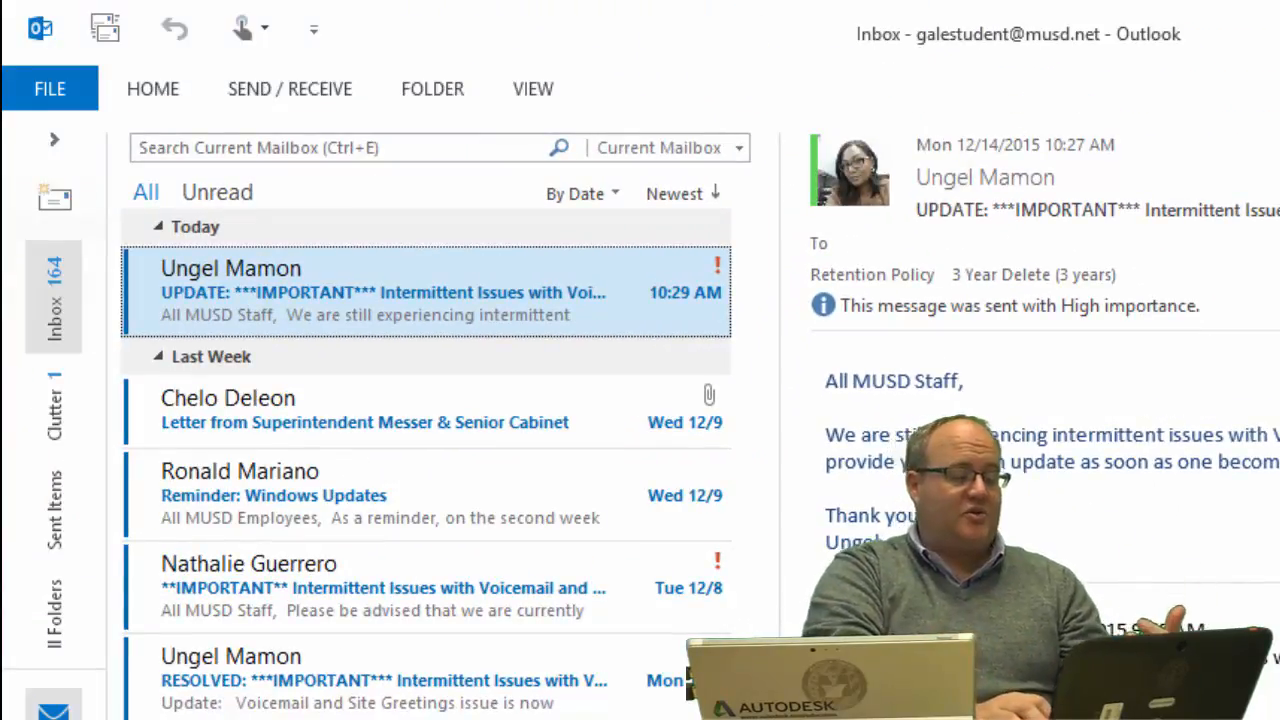
# Open the accepted task from the student's to-do list, set its completion to 25%, and save it.
pyautogui.hotkey('ctrl', '4')
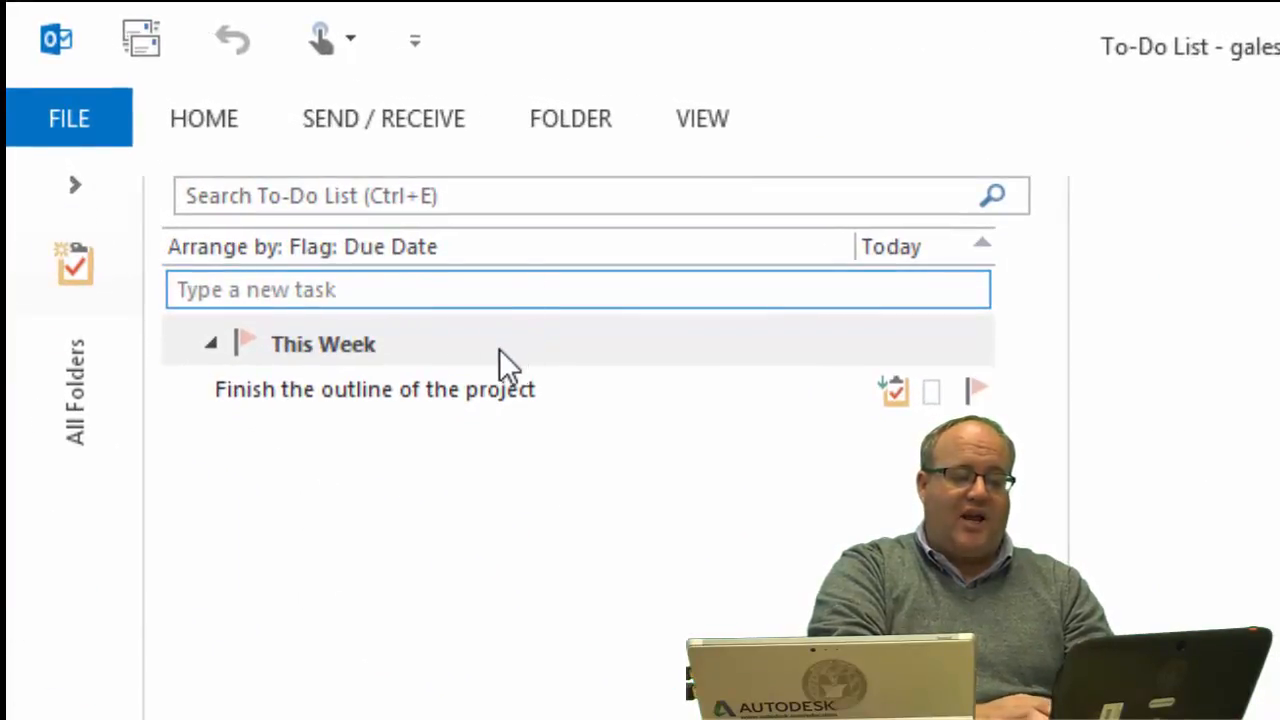
pyautogui.doubleClick(448, 389)
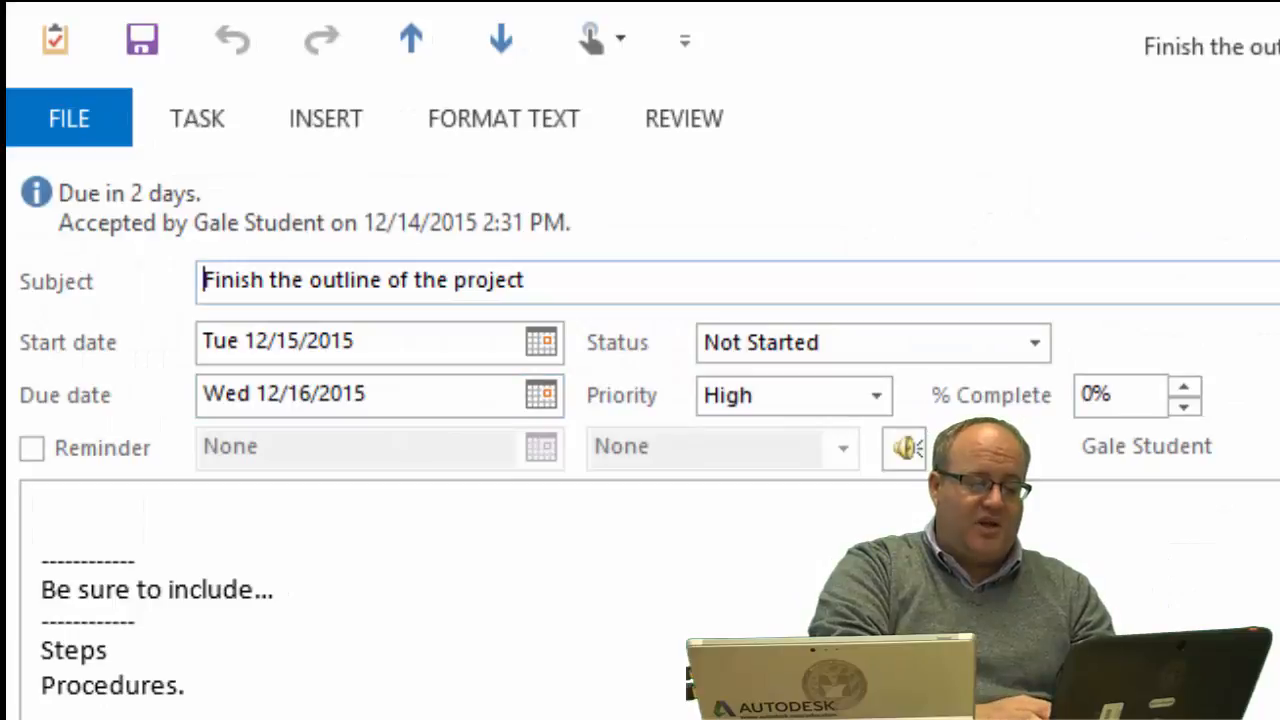
pyautogui.click(1191, 390)
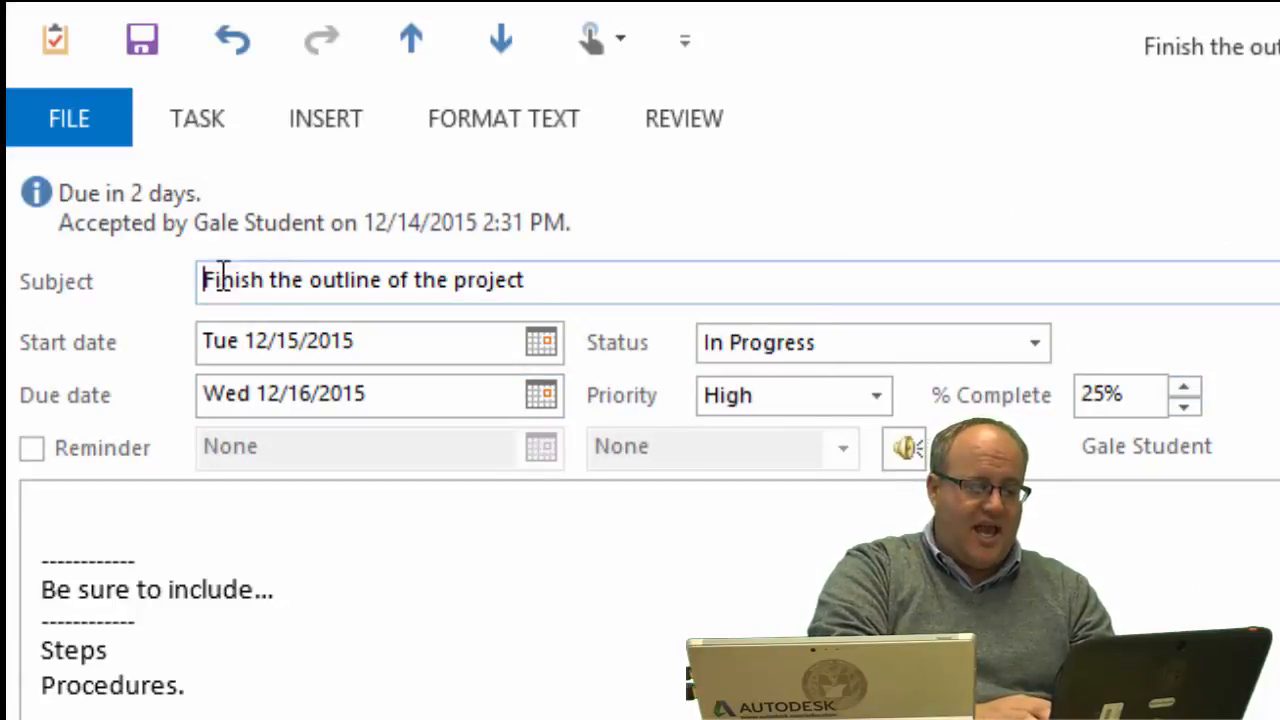
pyautogui.click(141, 53)
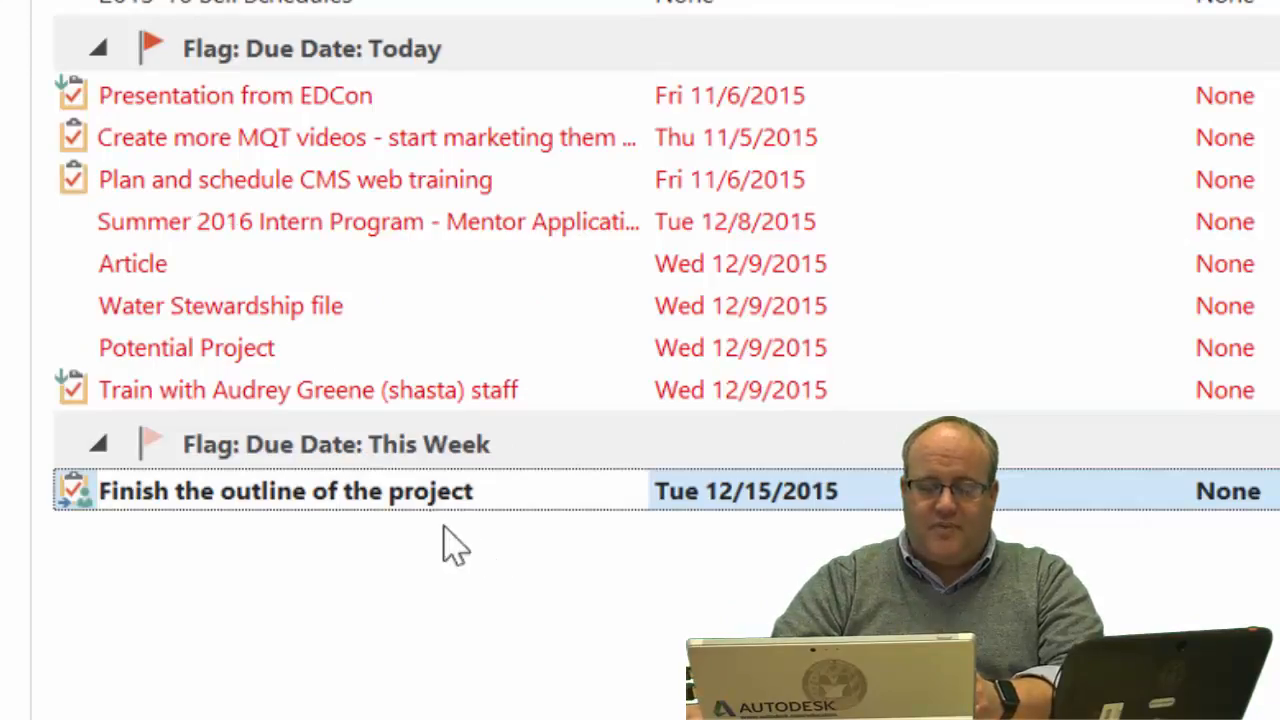
# Open the assigned "Finish the outline of the project" task in the assigner's to-do list to check its progress.
pyautogui.click(423, 490)
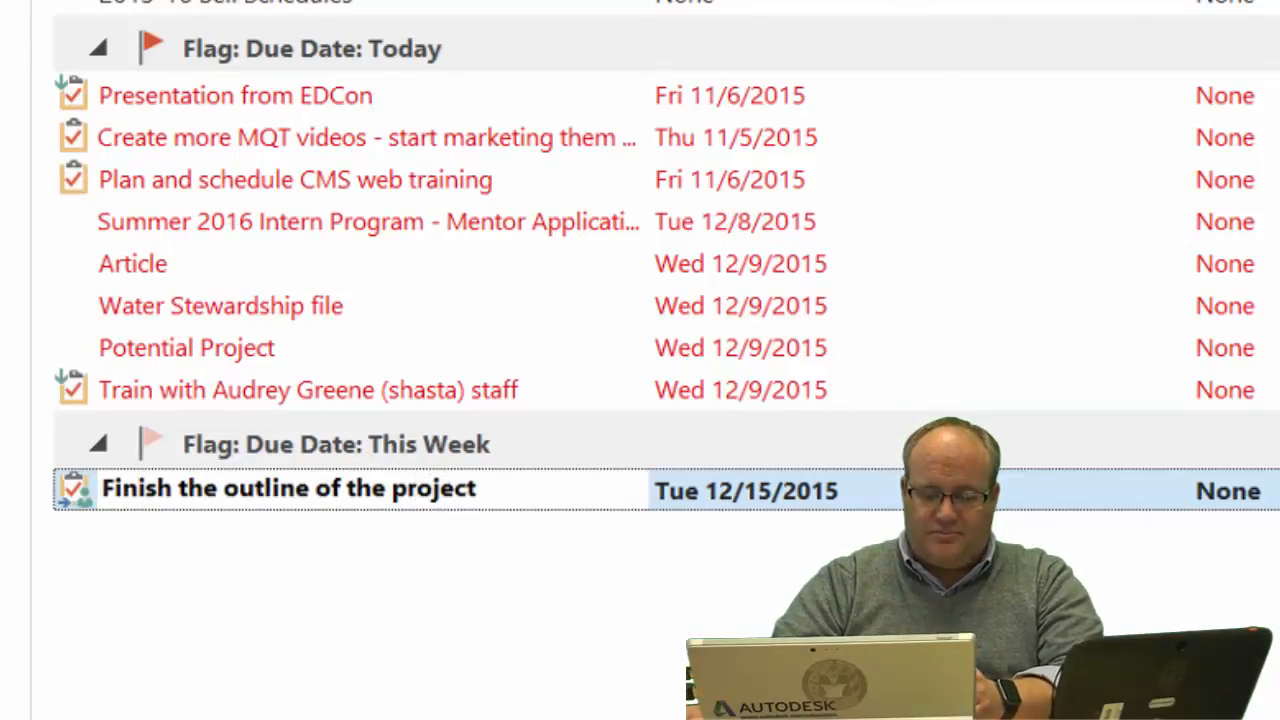
pyautogui.click(651, 647)
pyautogui.doubleClick(314, 498)
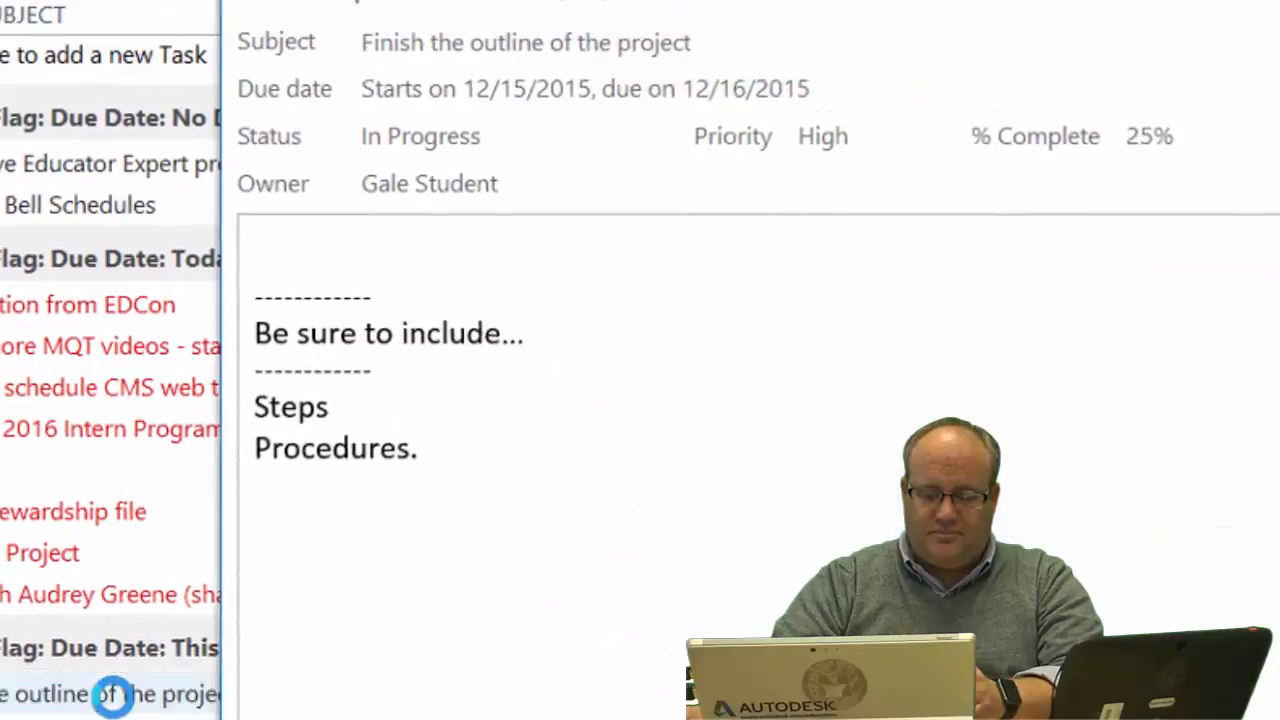